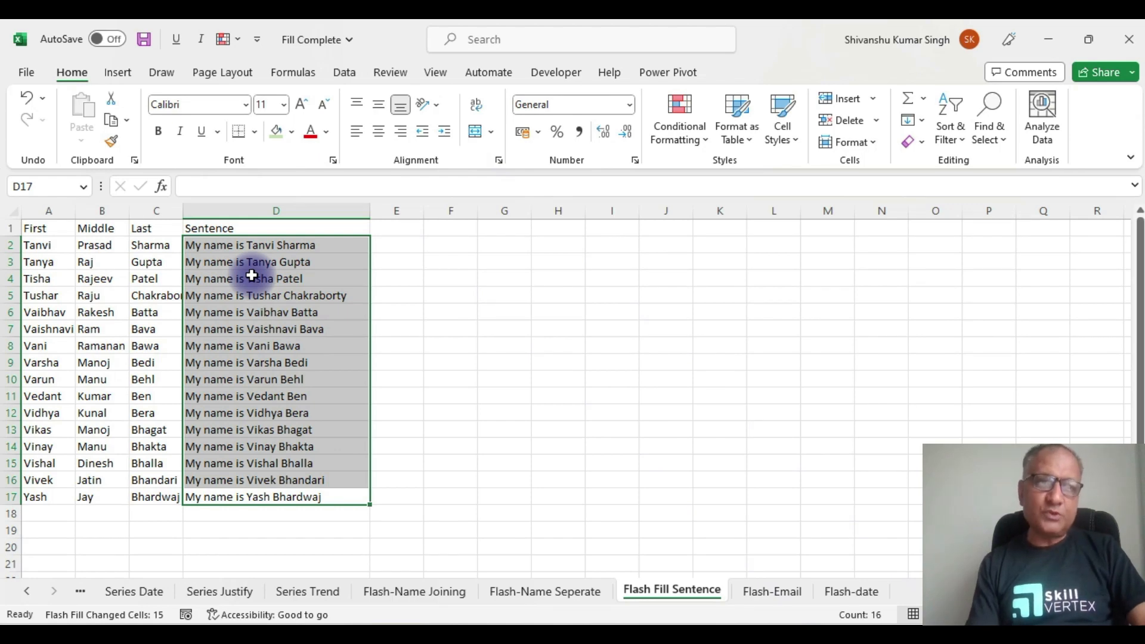
Step: Try Clear All on the entire Clear worksheet, and undo it
click(922, 123)
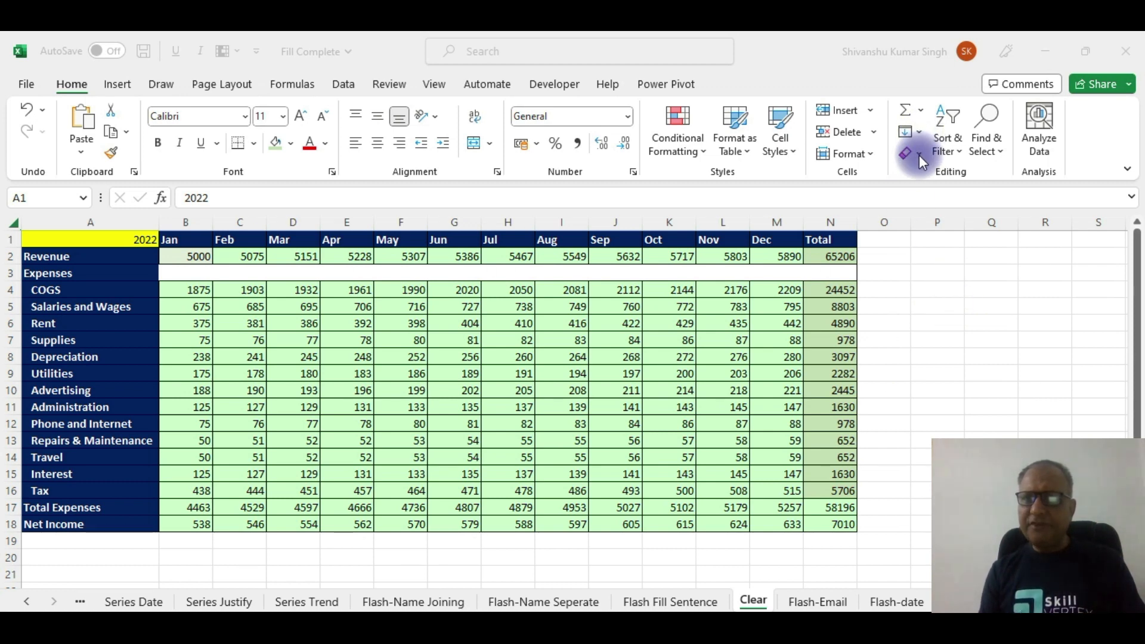
key(ctrl+a)
click(918, 154)
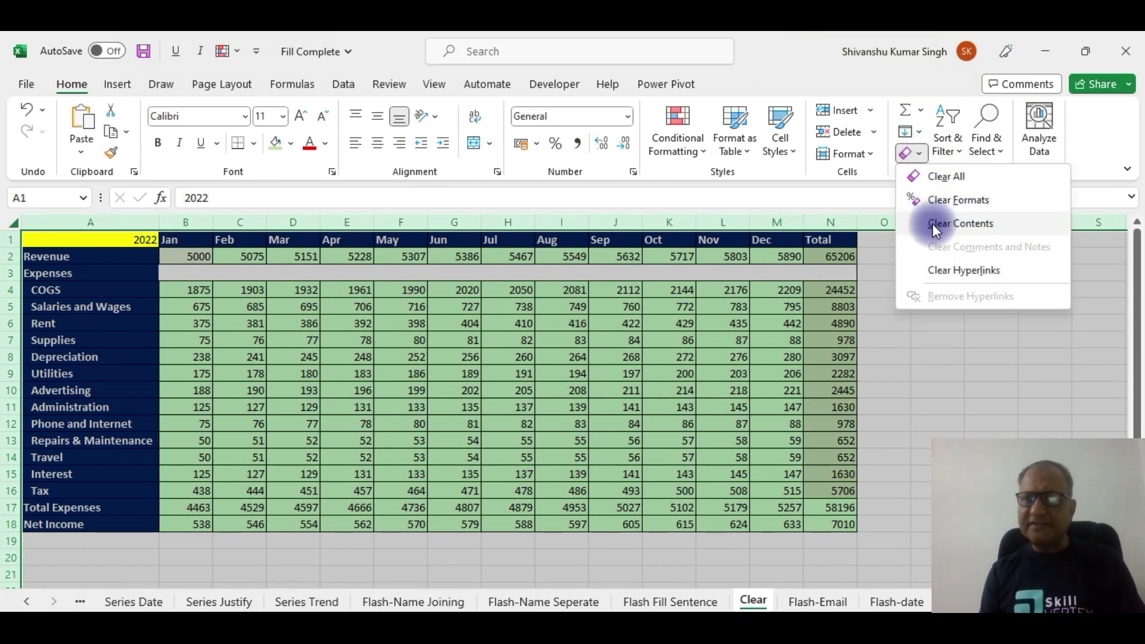
click(974, 388)
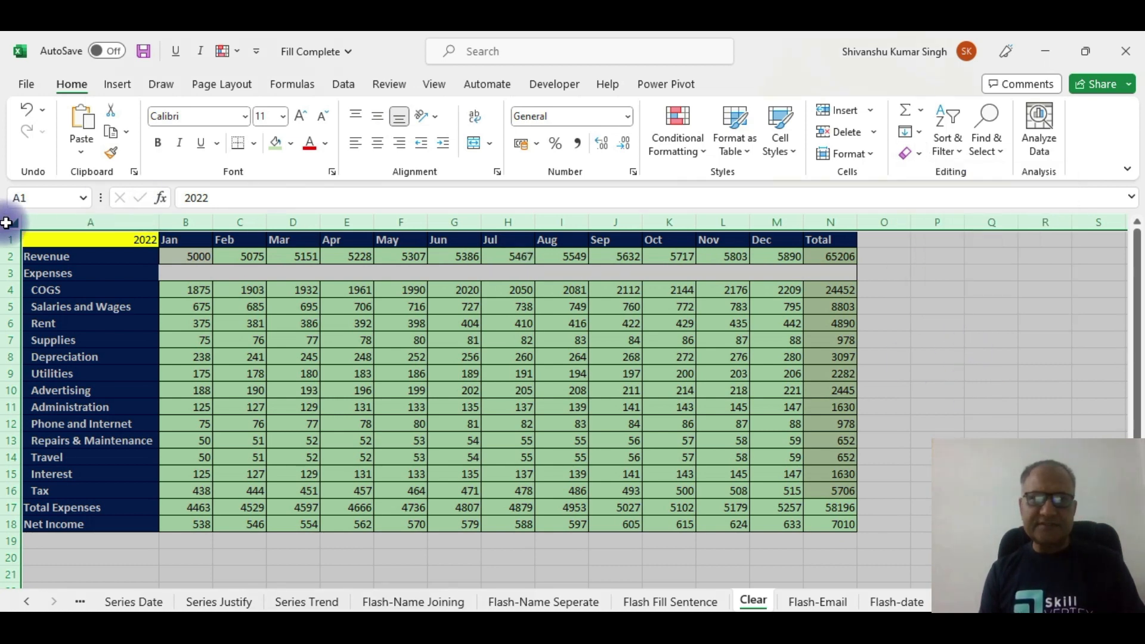
click(919, 154)
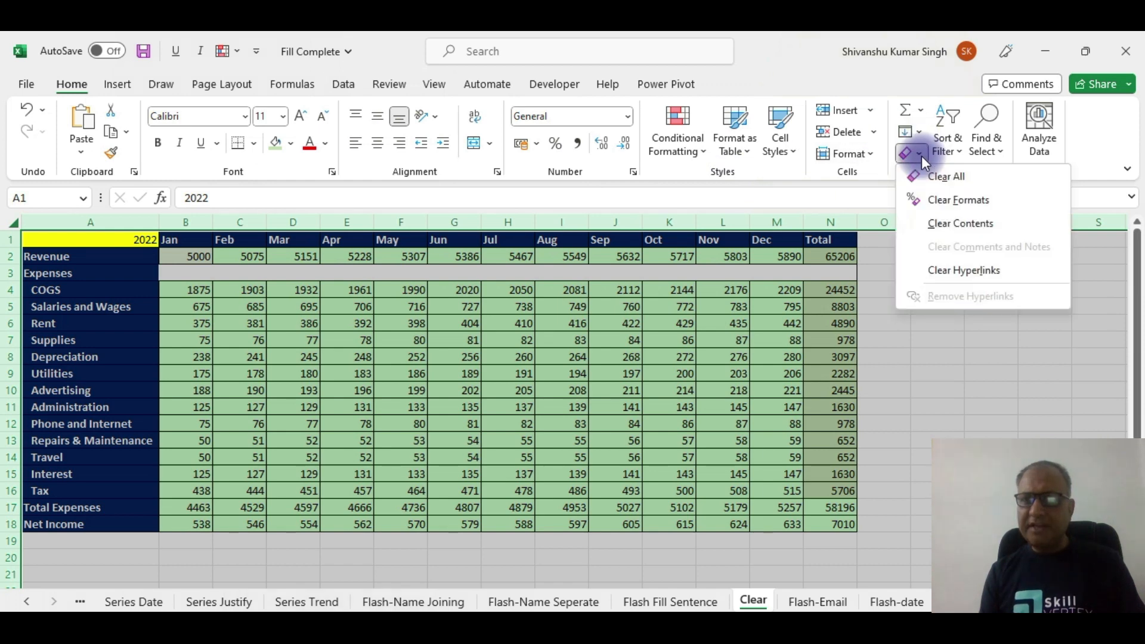
click(947, 177)
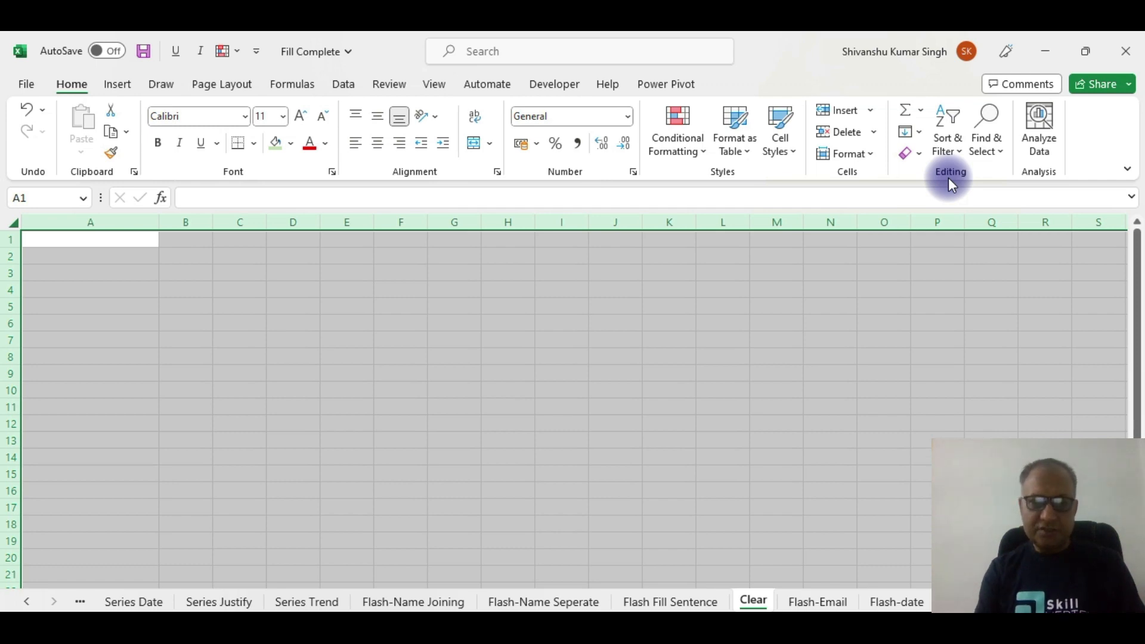
key(ctrl+z)
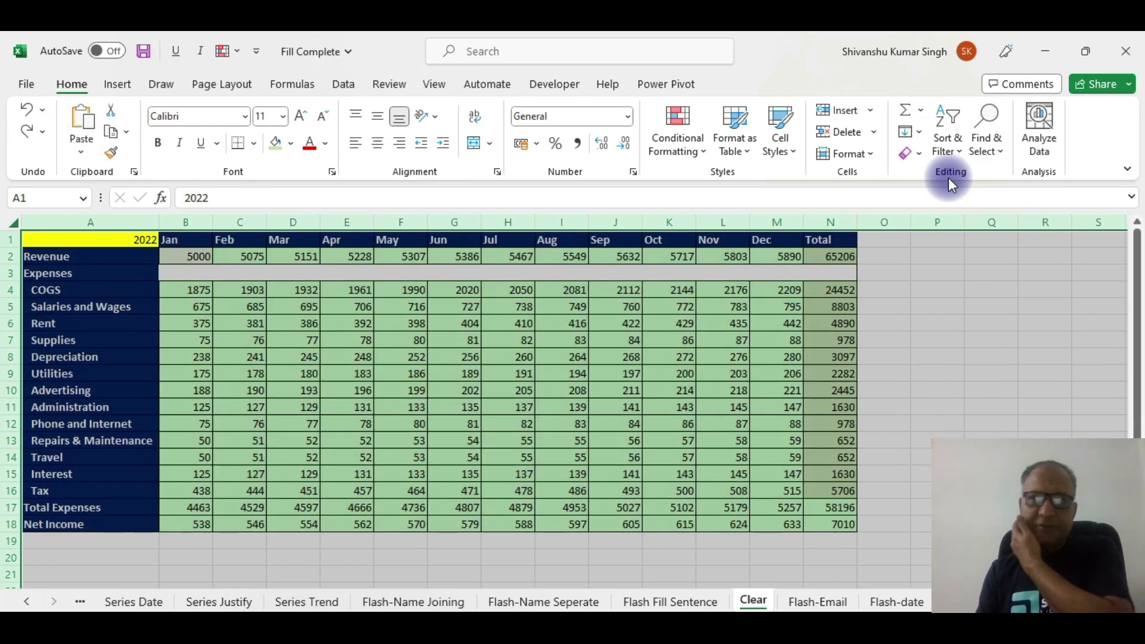
Step: Try clearing only the formats of the entire worksheet, and undo it
click(918, 153)
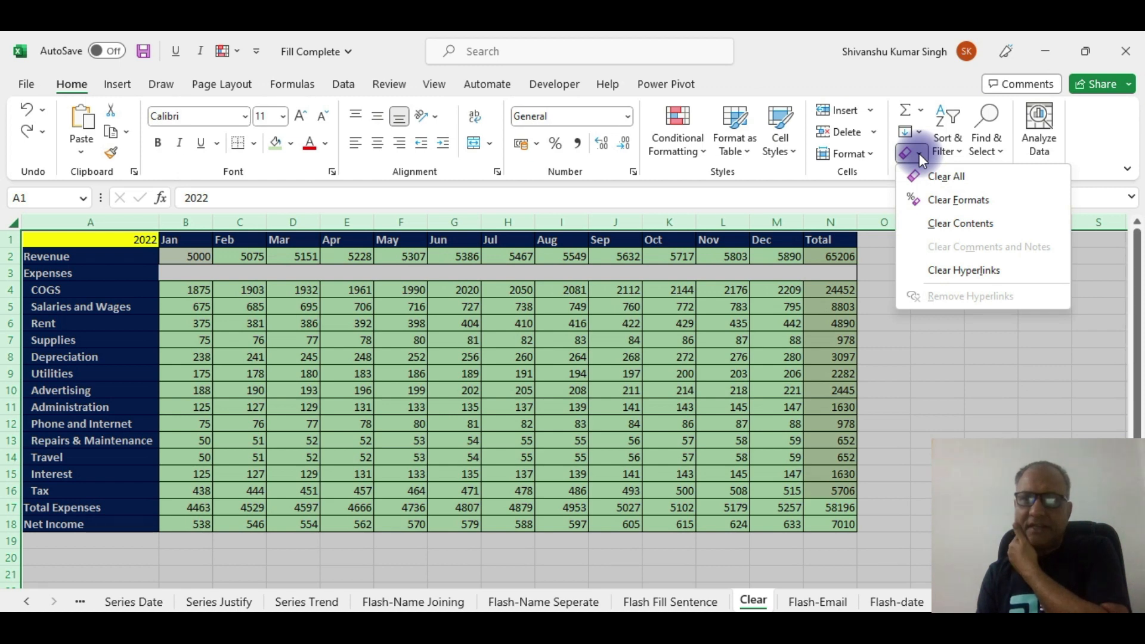
click(948, 201)
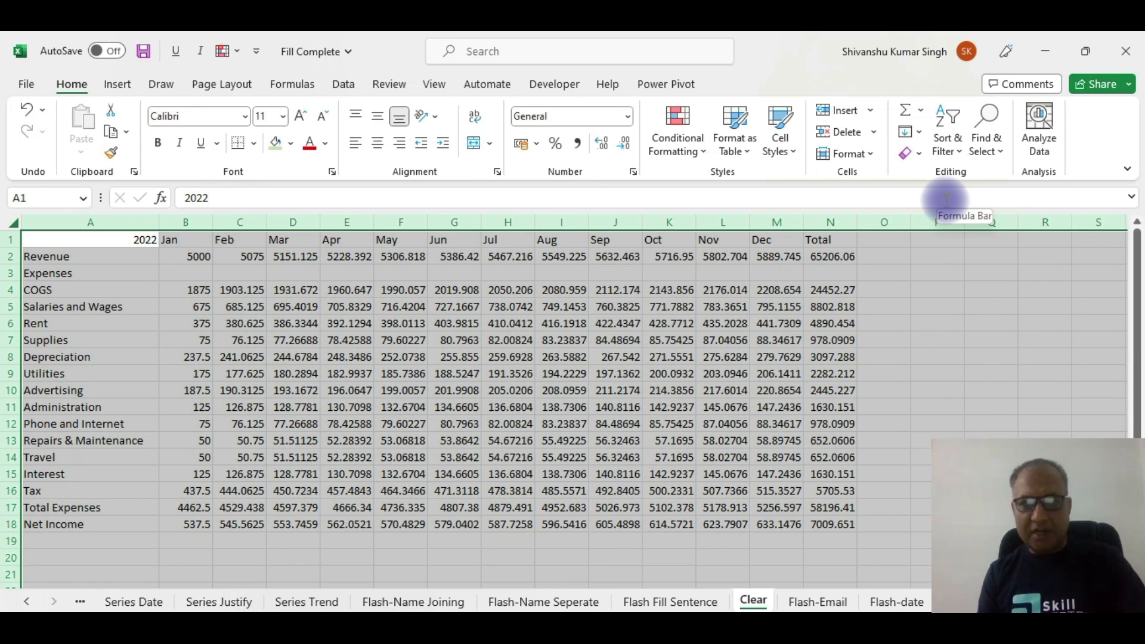
key(ctrl+z)
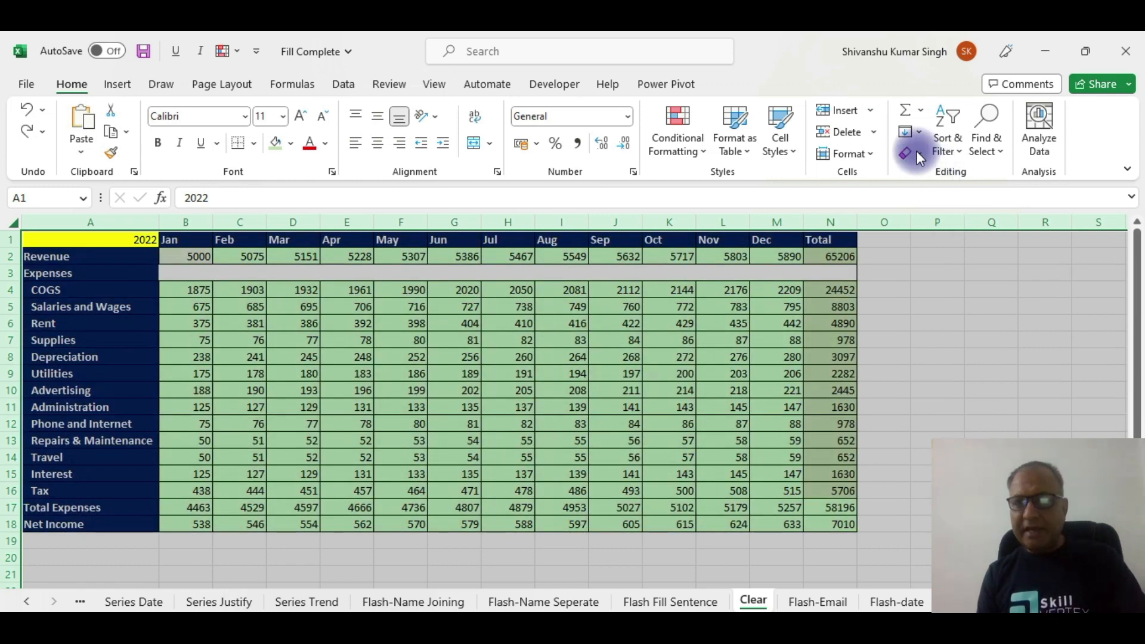
Step: Try clearing only the contents of the entire worksheet, and undo it
click(917, 151)
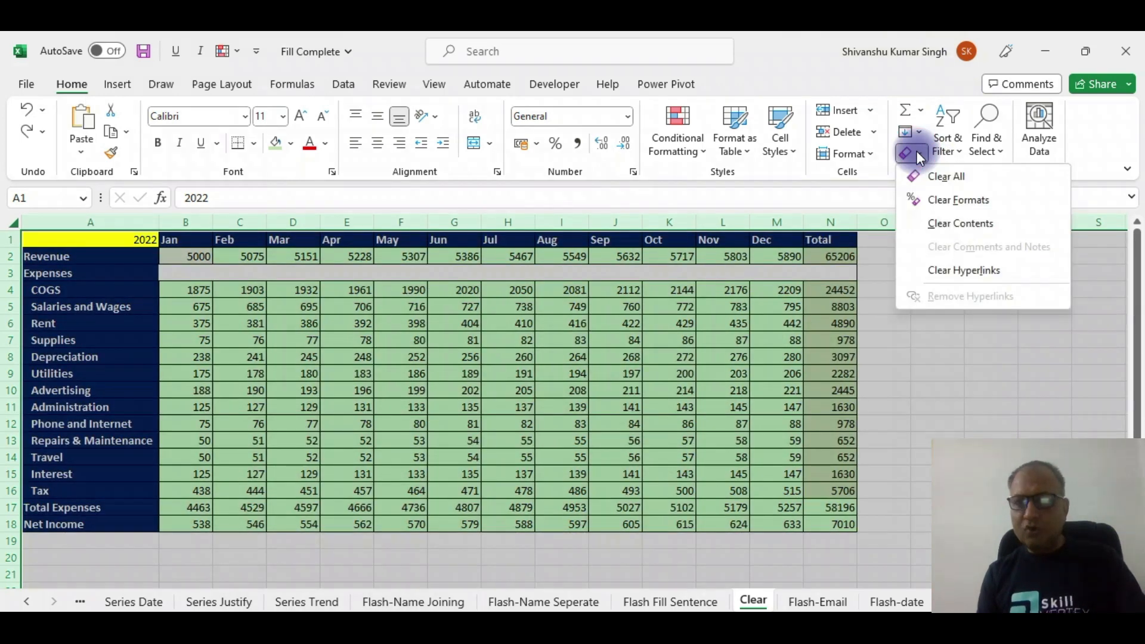
click(949, 231)
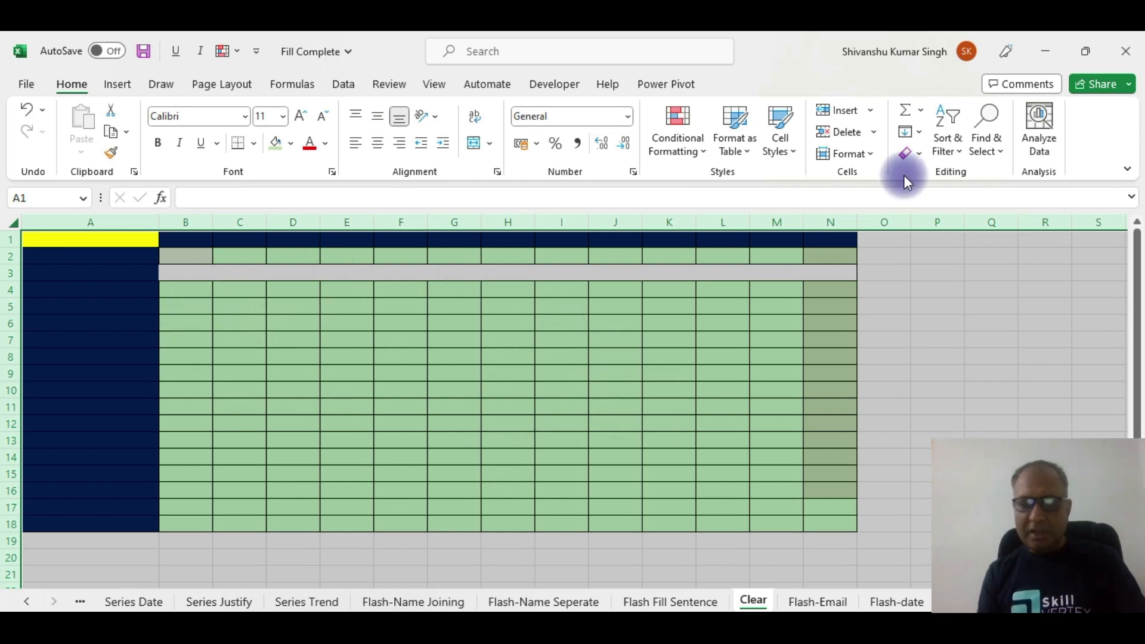
key(ctrl+z)
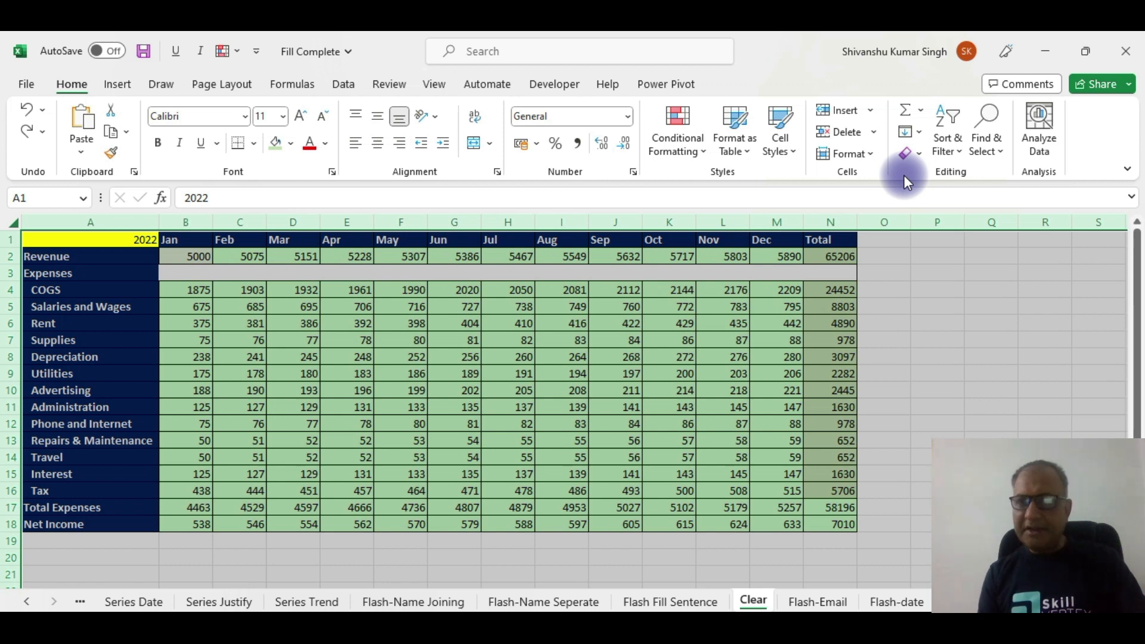
click(920, 155)
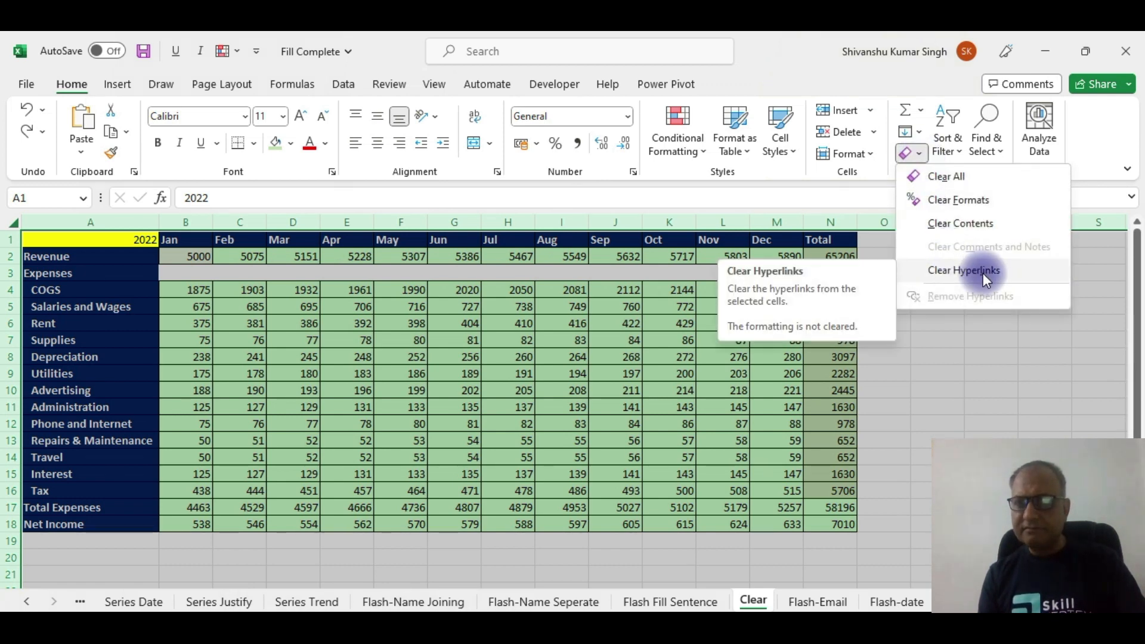
click(965, 341)
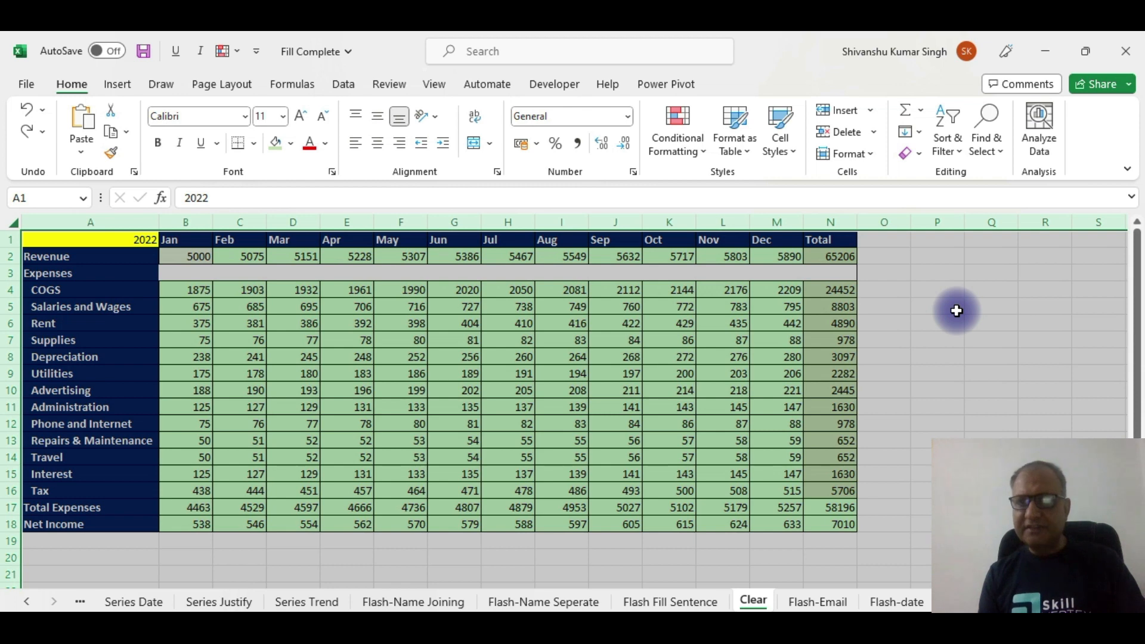
Step: Enter the text Google in cell P1
click(932, 240)
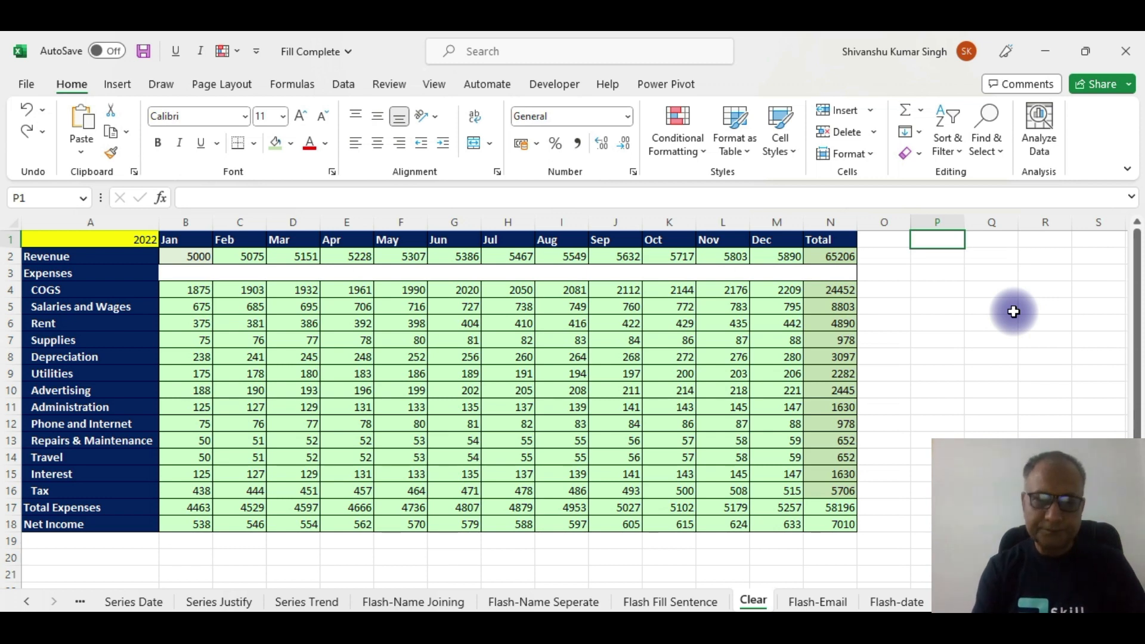
text(Google)
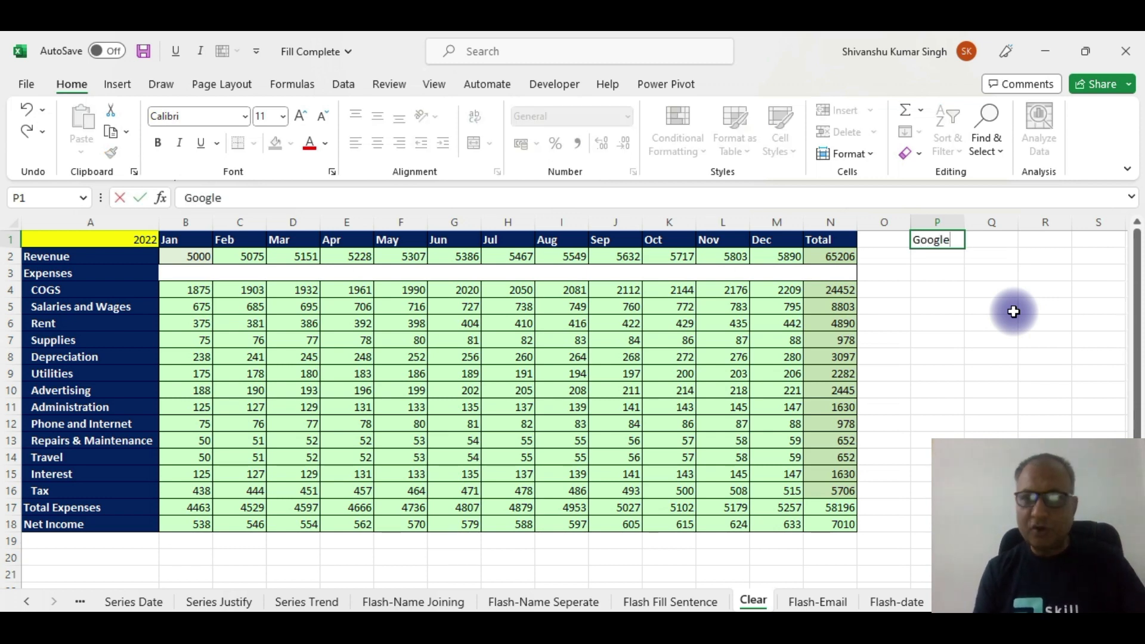
click(945, 327)
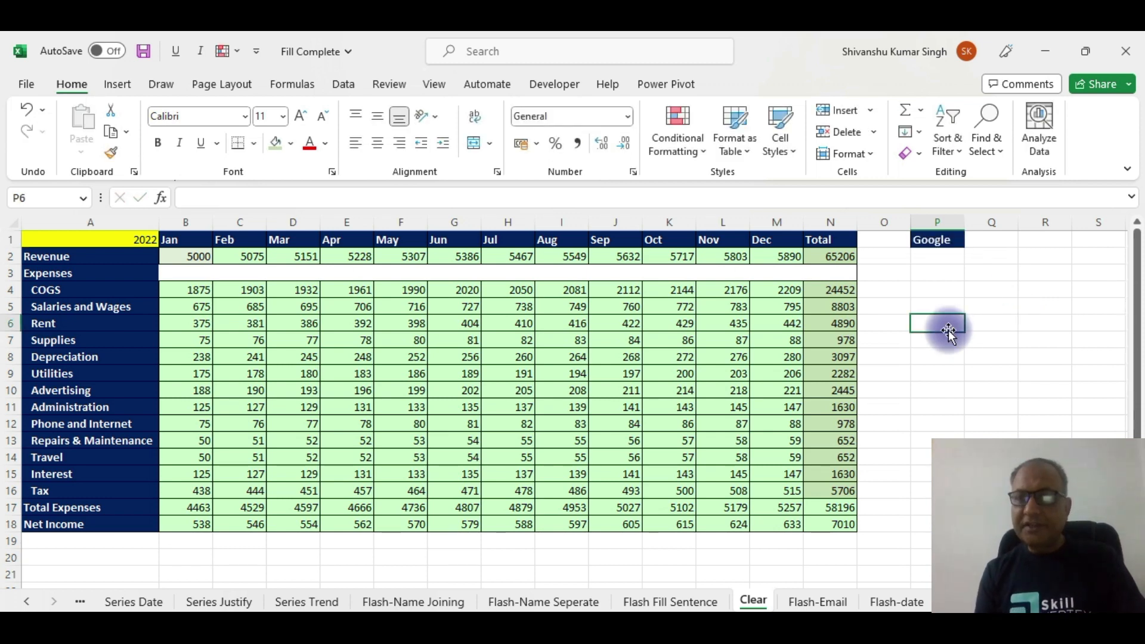
click(941, 240)
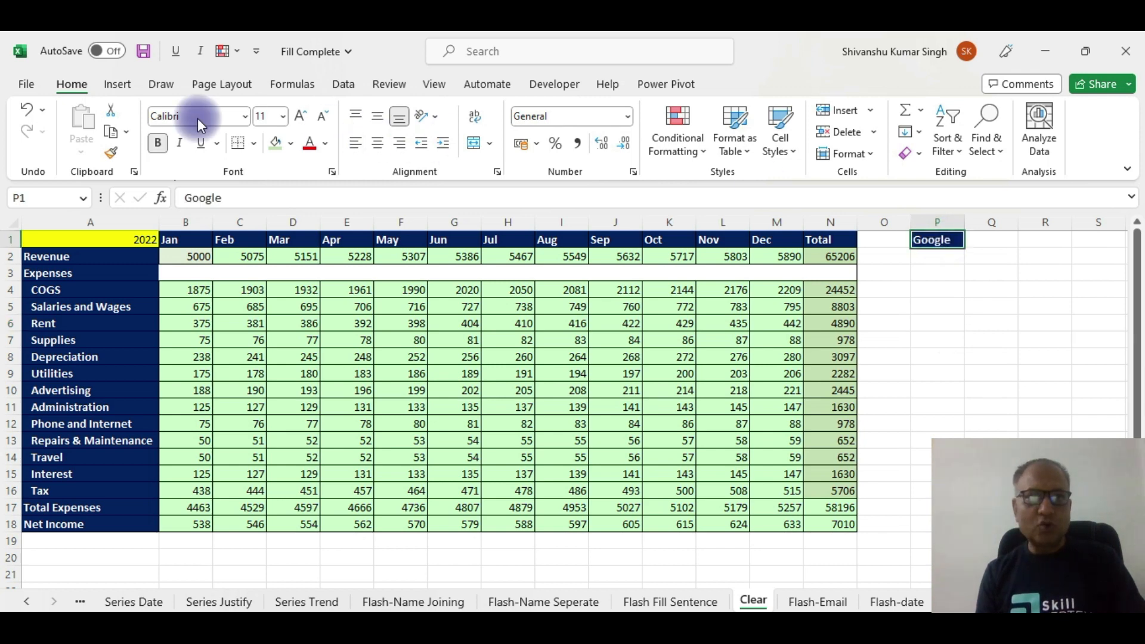
click(116, 84)
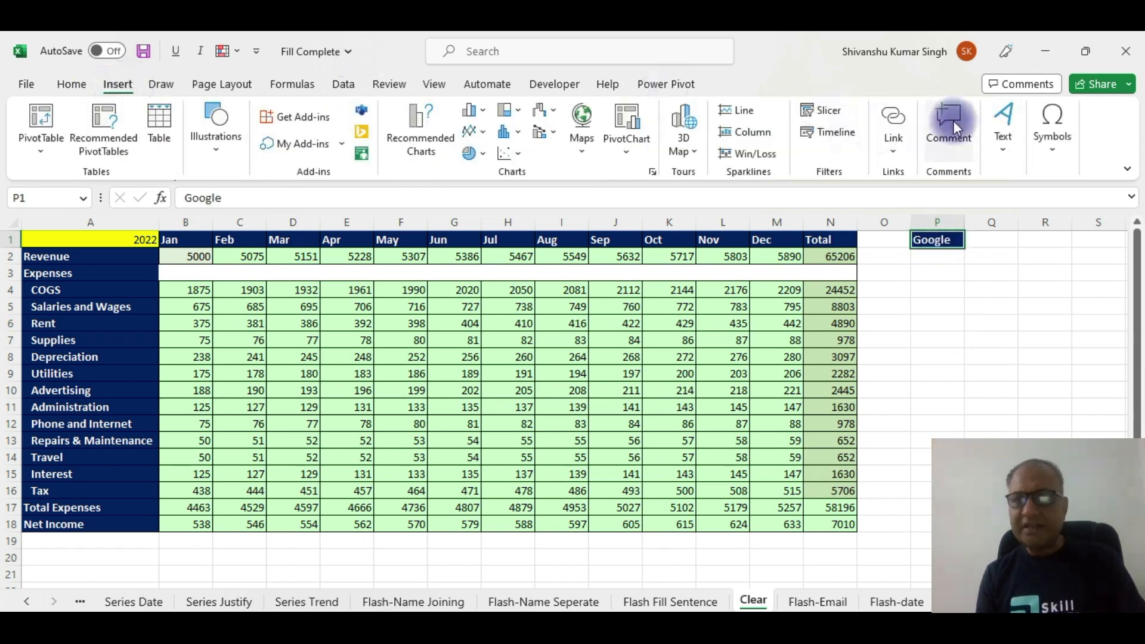
click(897, 149)
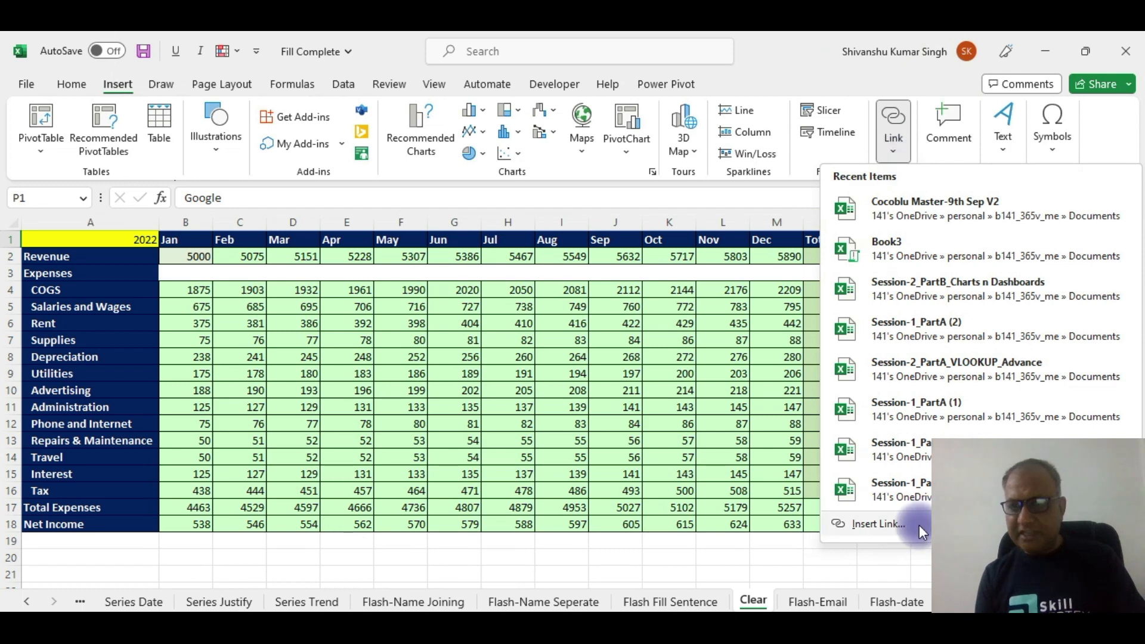
click(886, 524)
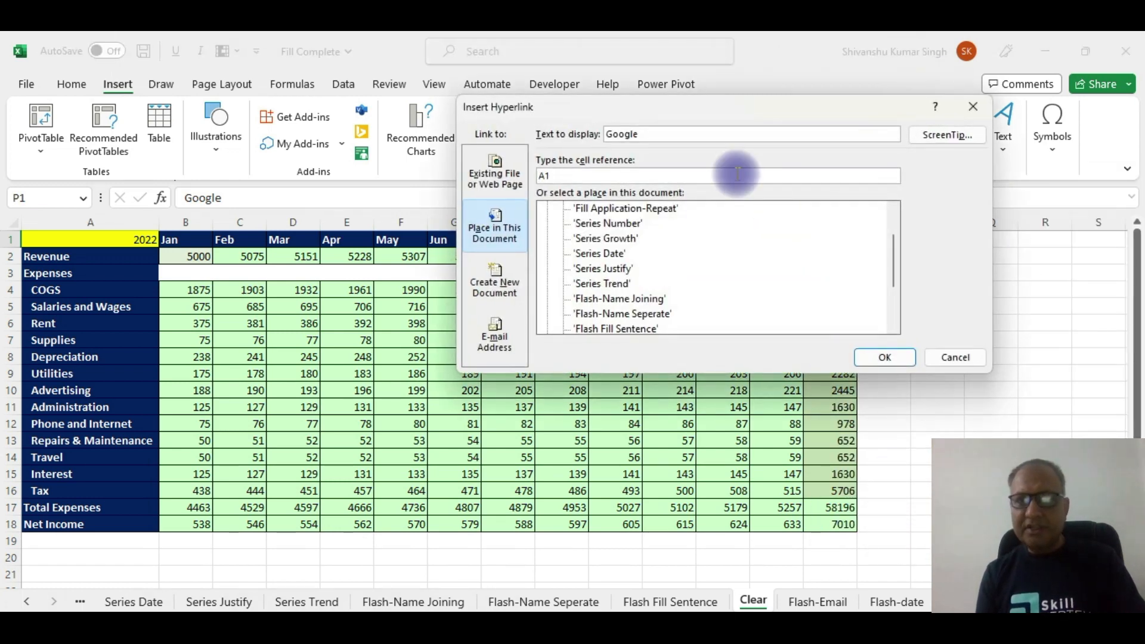
drag(736, 113, 450, 101)
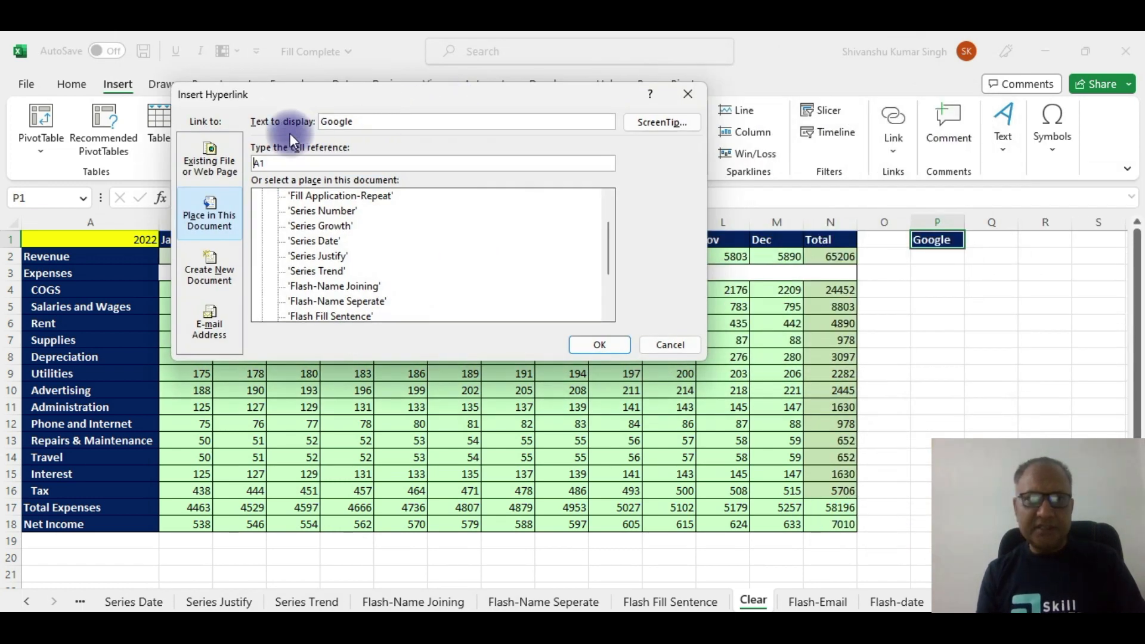
click(223, 159)
click(334, 314)
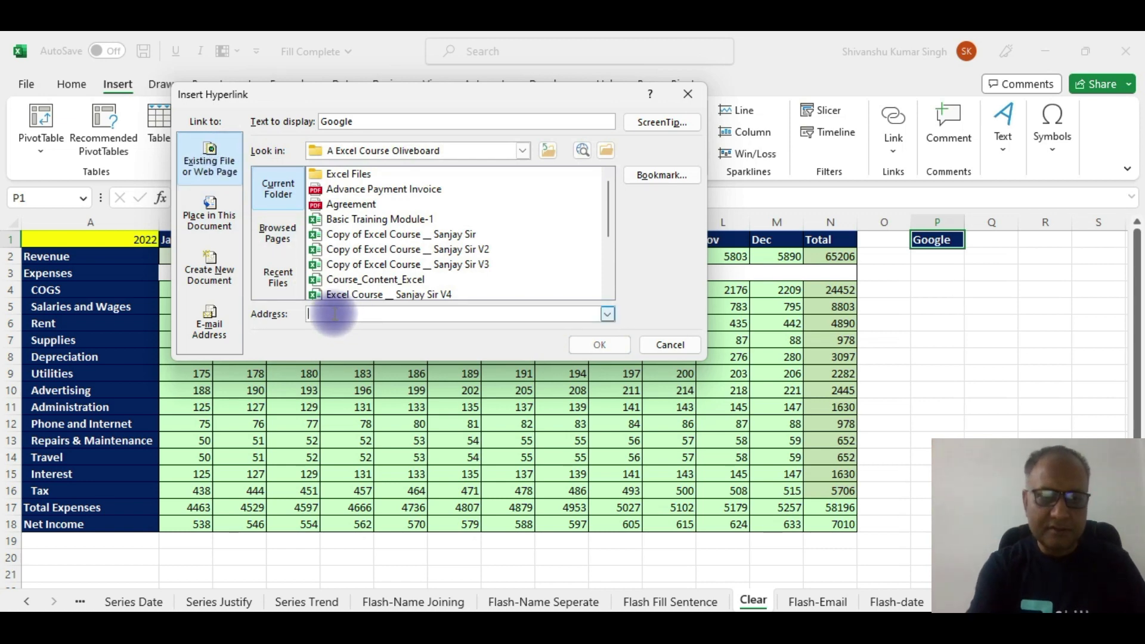
text(www)
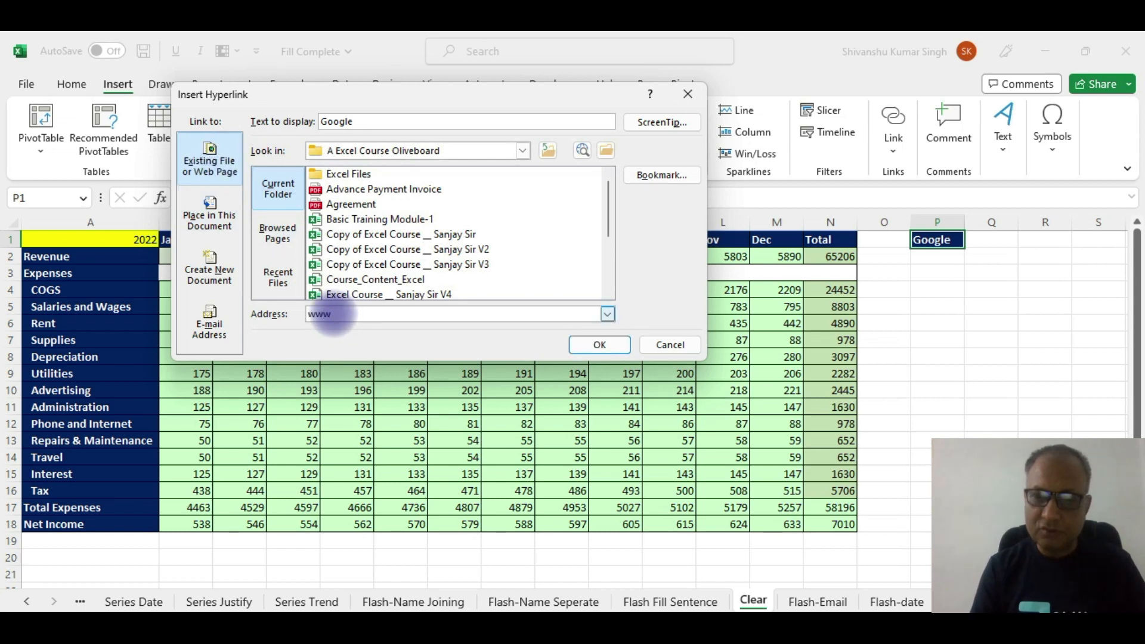
text(.Google.com)
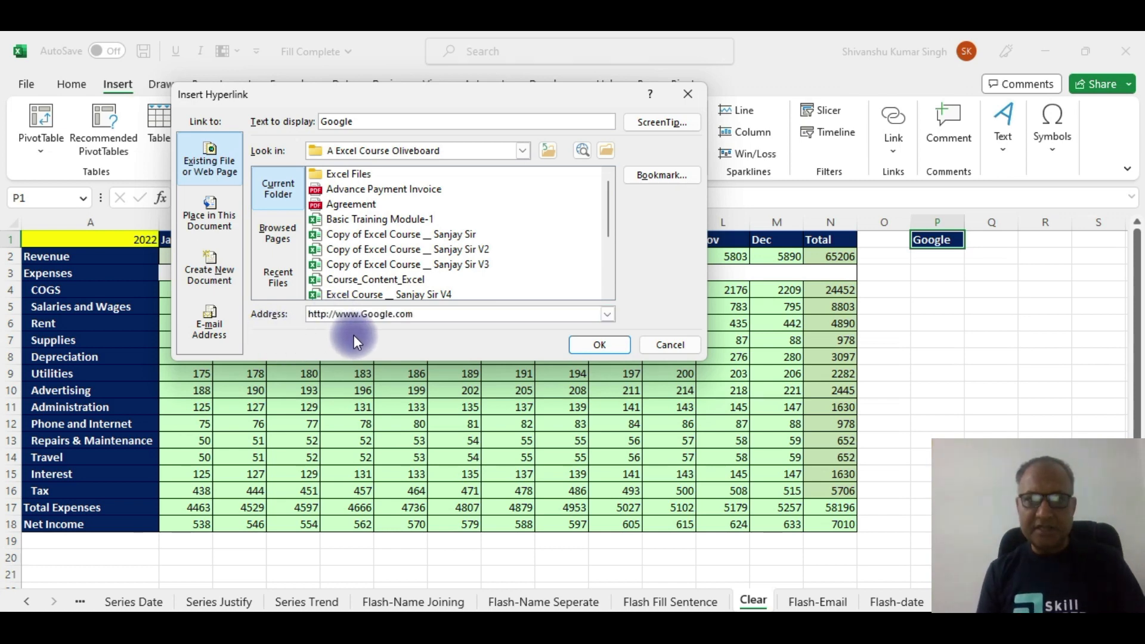
click(592, 341)
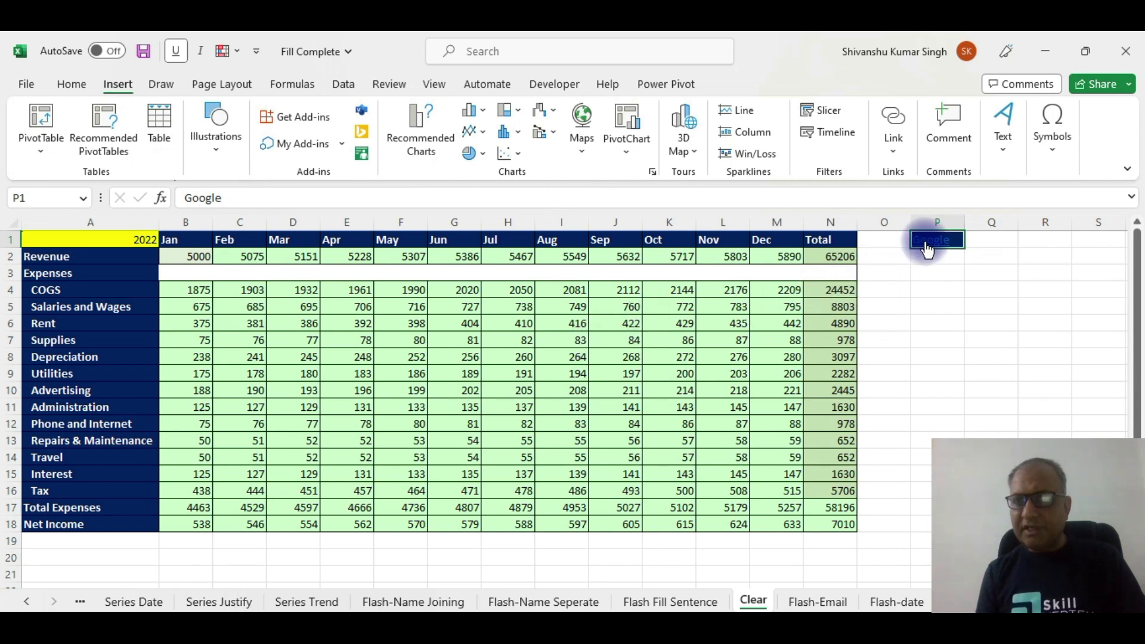
Step: Follow the Google link in P1 to test it, and return to the Fill Complete workbook
mouse_move(930, 248)
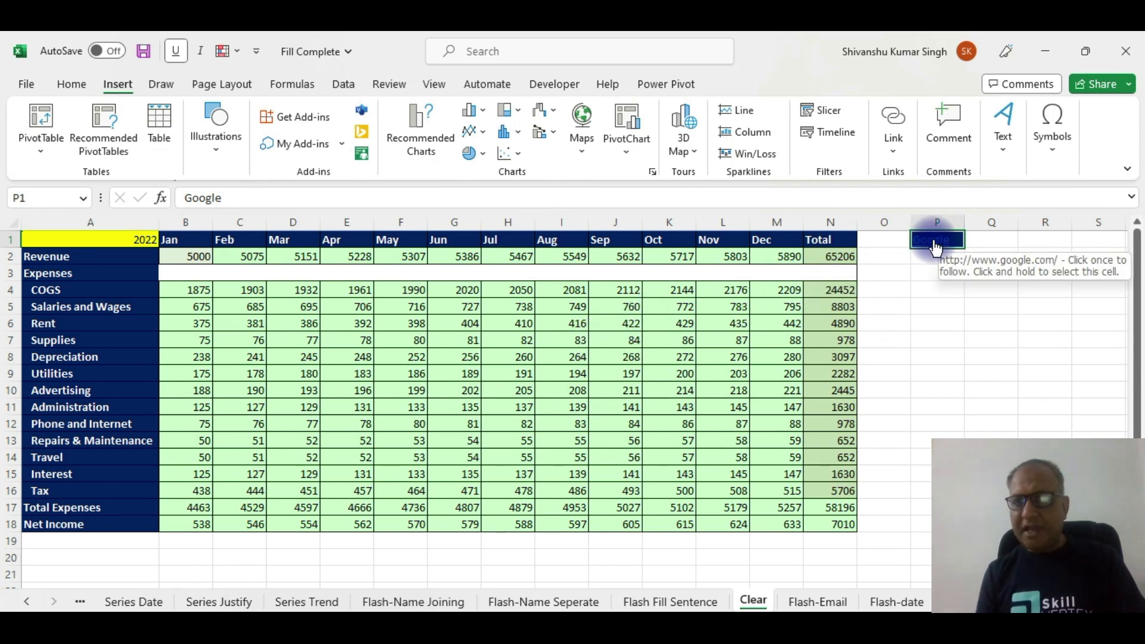
click(935, 248)
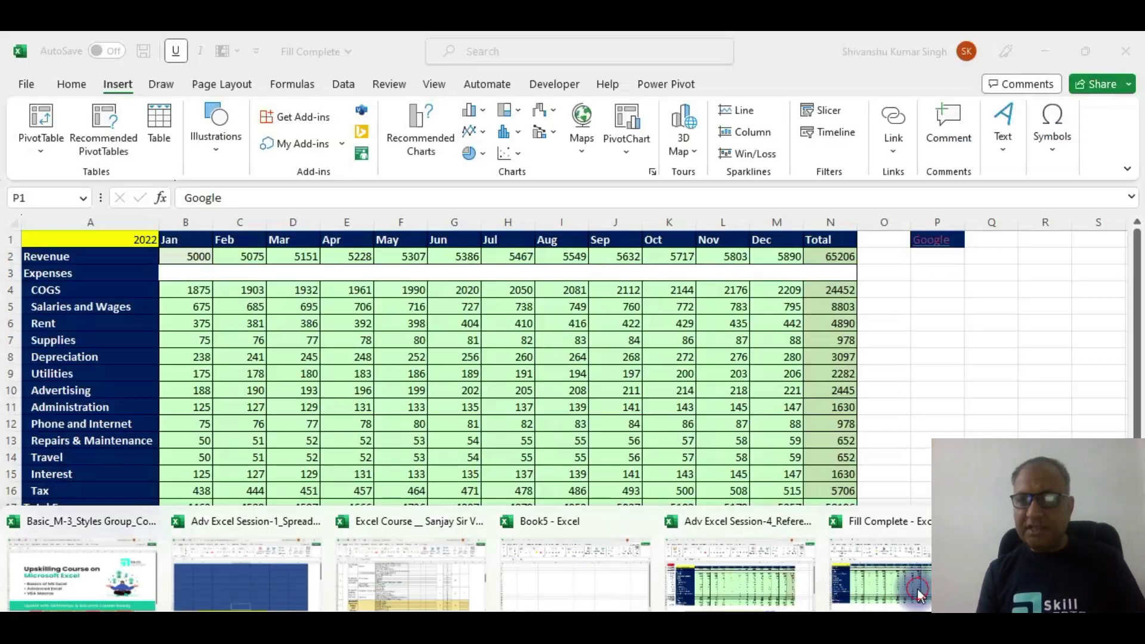
click(918, 592)
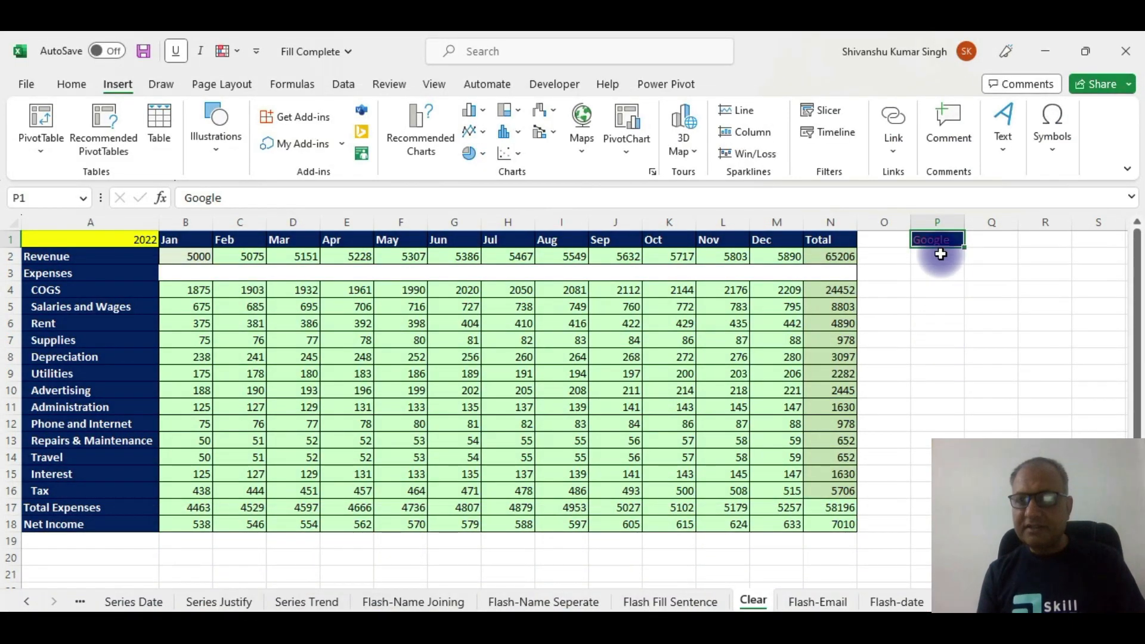
Step: Try Clear Hyperlinks on the entire worksheet, and undo it
click(9, 223)
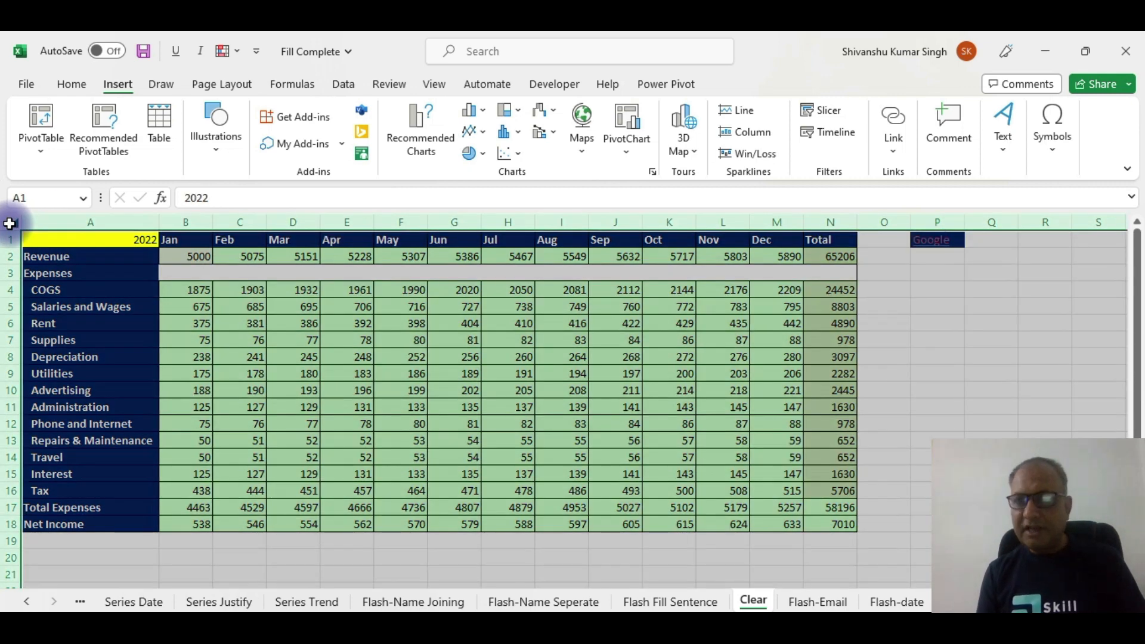
click(73, 85)
click(919, 156)
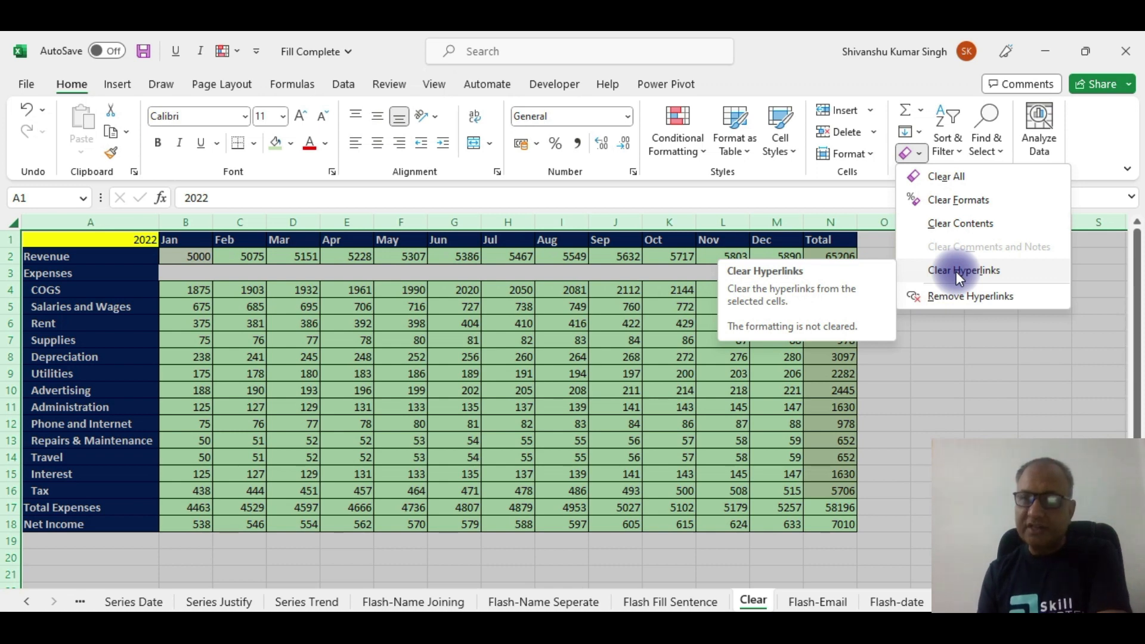
click(956, 271)
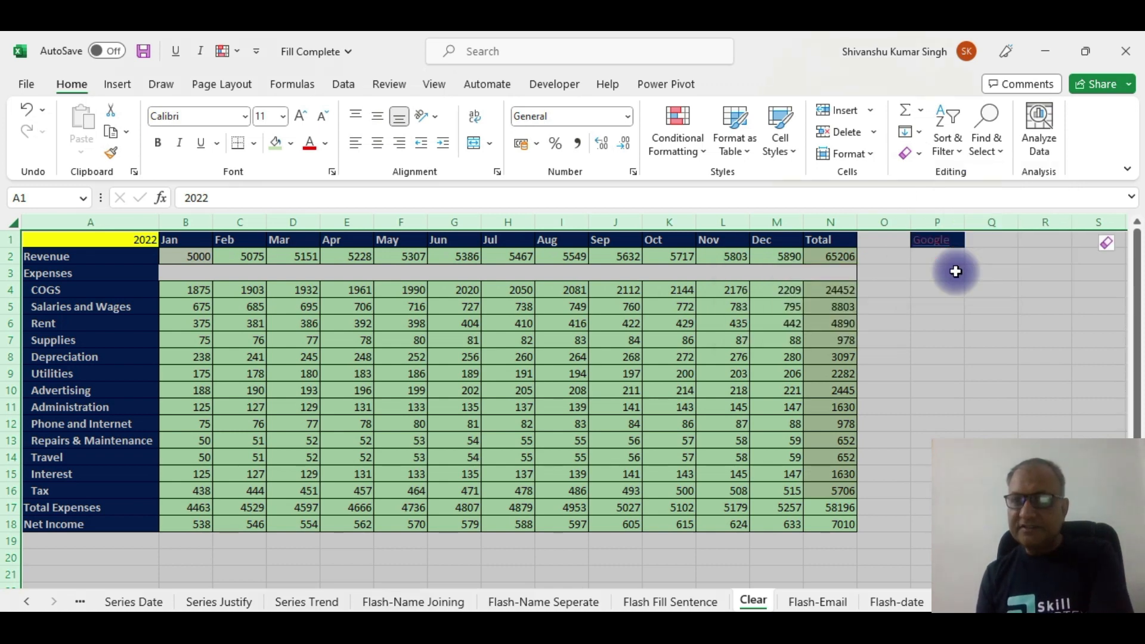
click(944, 292)
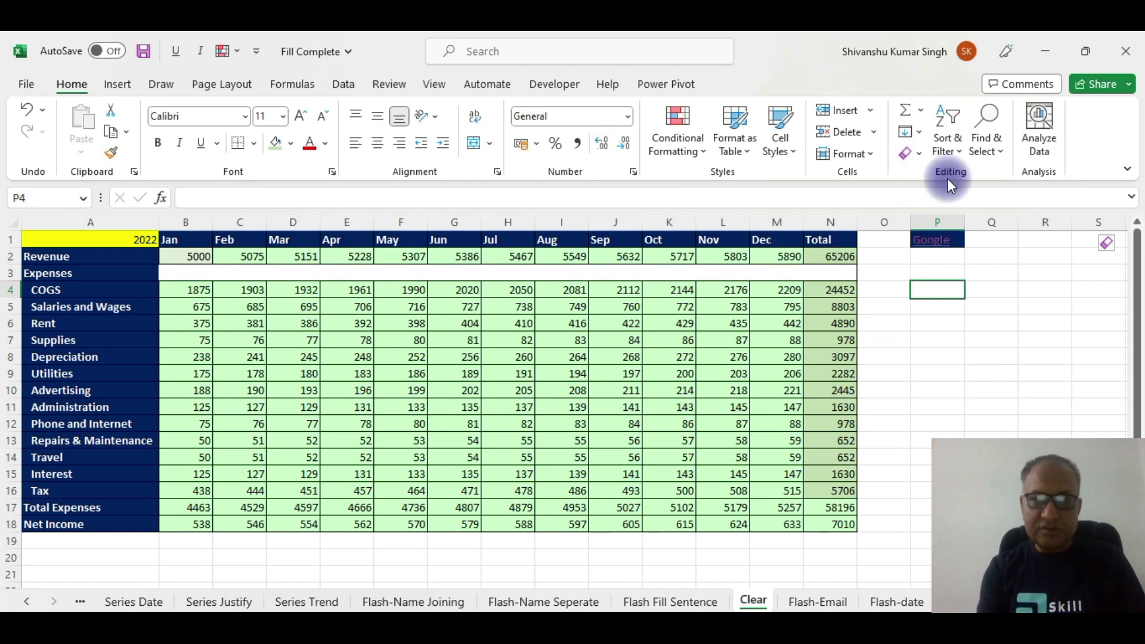
key(ctrl+a)
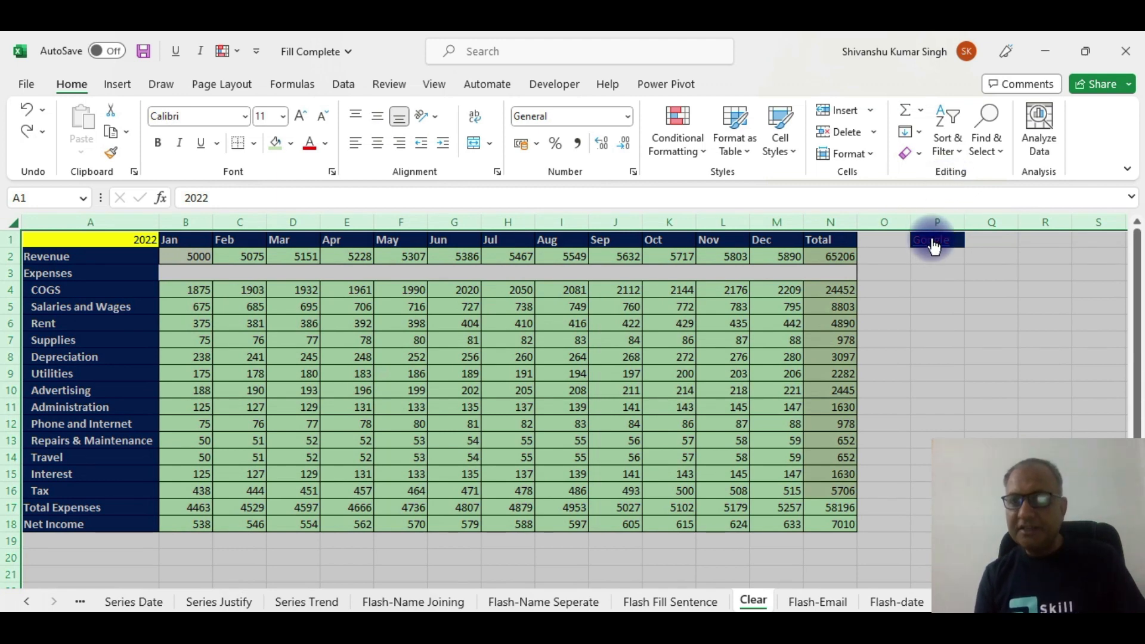
Step: Select the entire worksheet and apply Remove Hyperlinks to strip the link together with its formatting
click(922, 293)
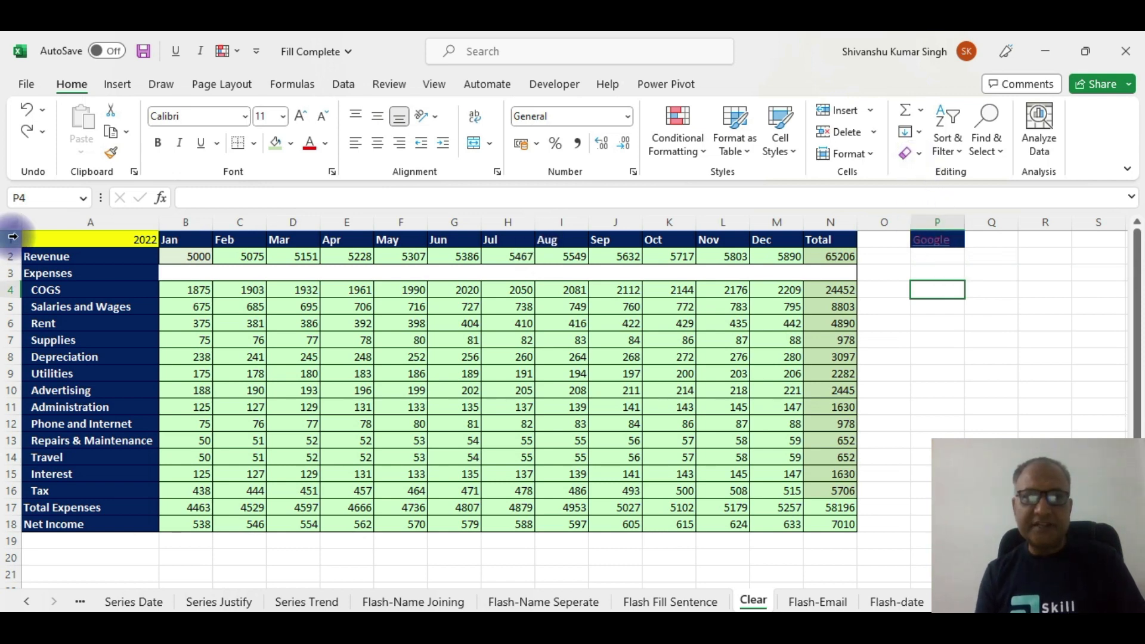
click(13, 221)
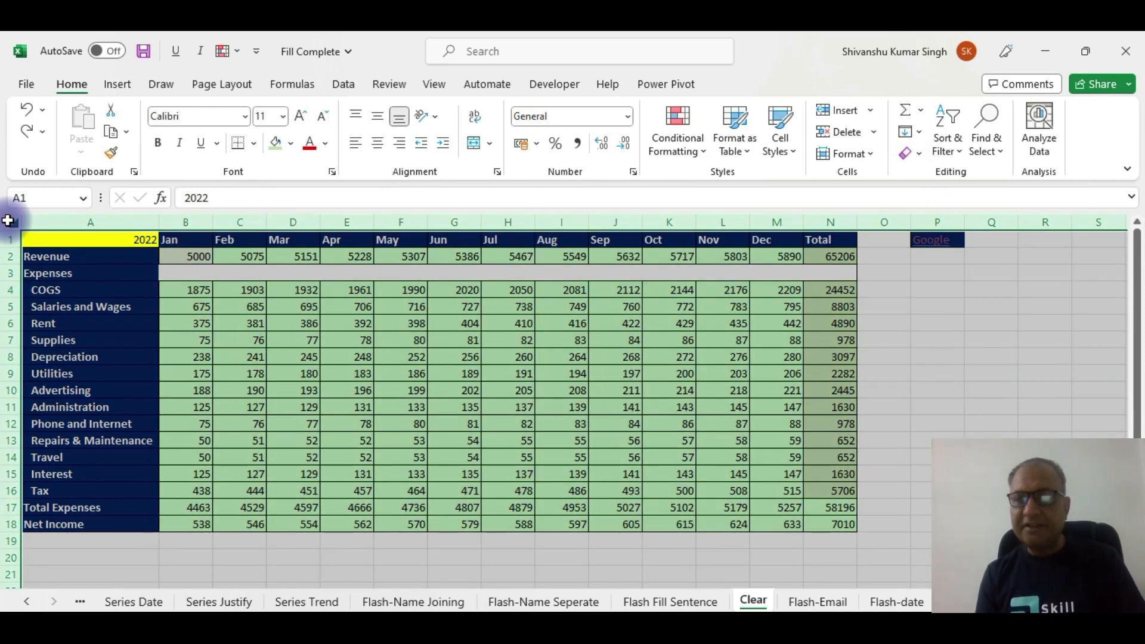
click(914, 155)
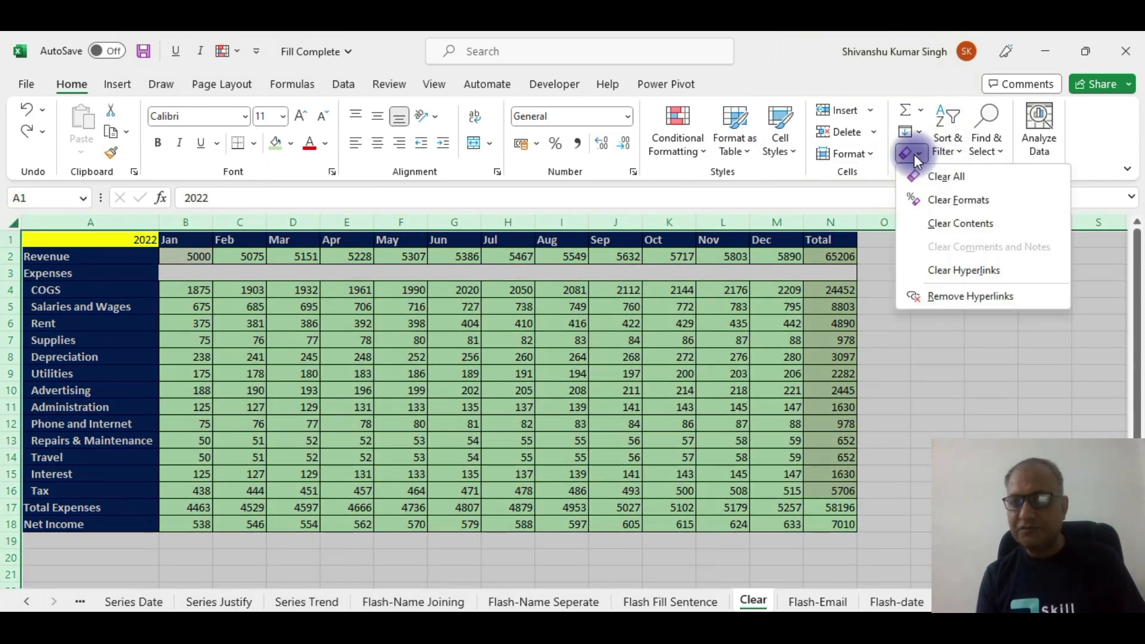
click(958, 302)
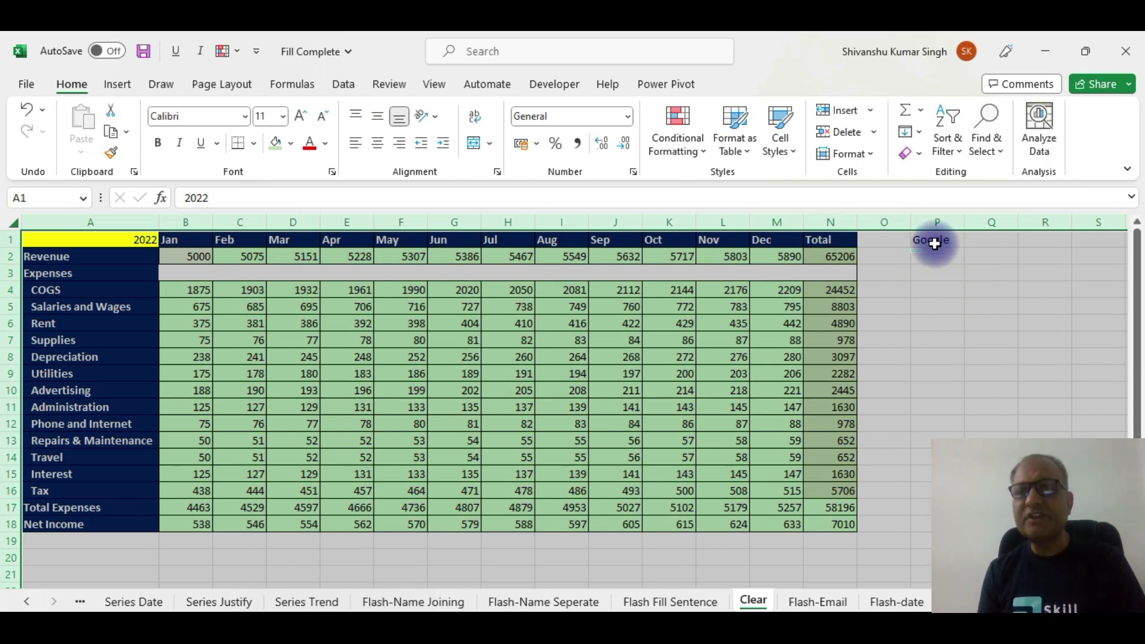
click(919, 155)
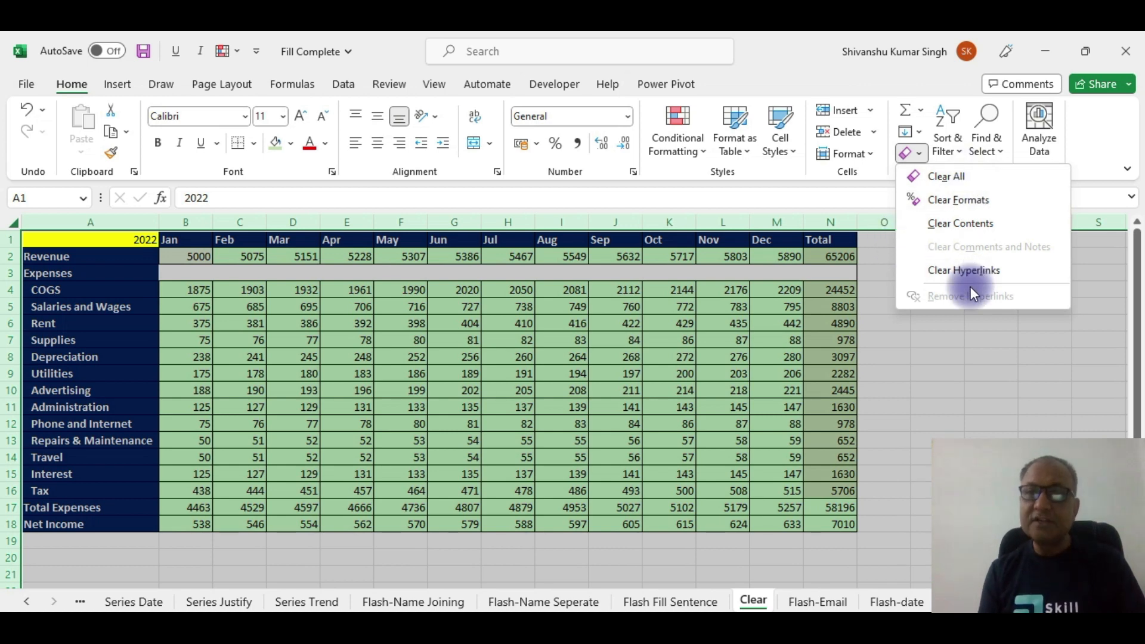
click(971, 357)
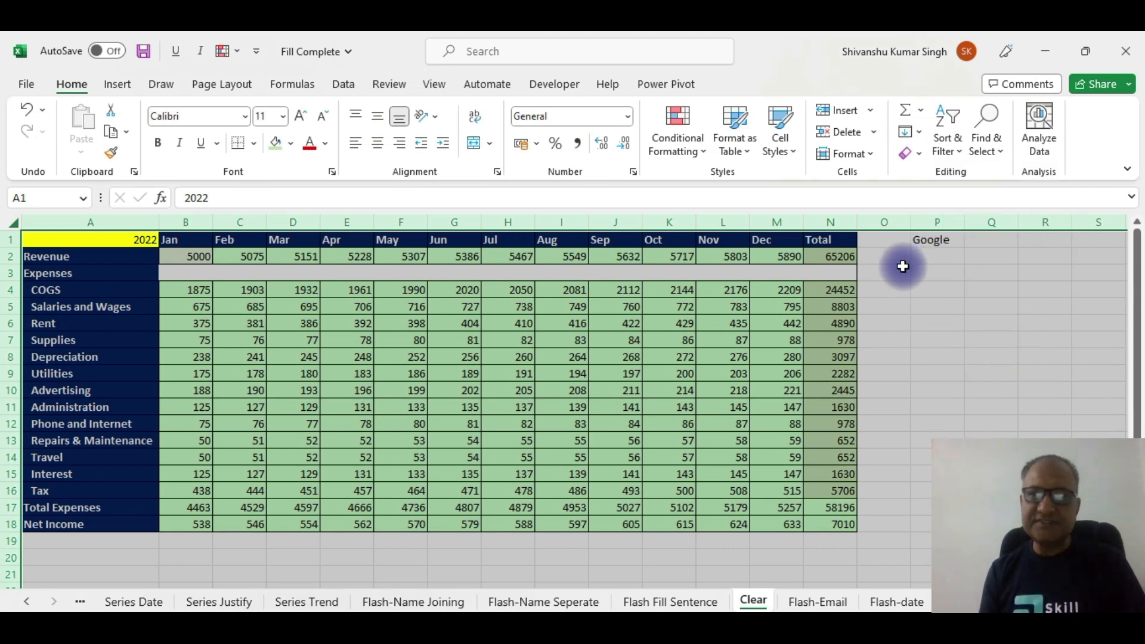